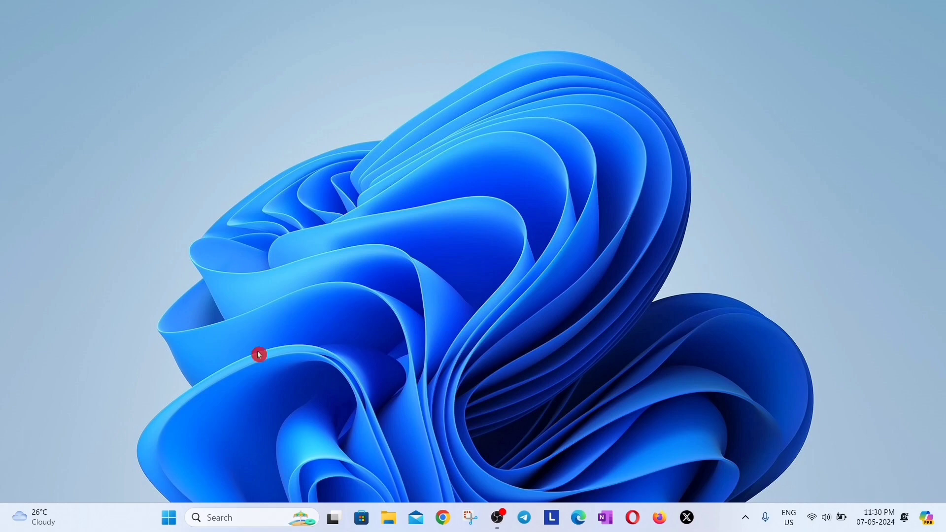
Search Windows for "file explorer", open File Explorer Options, move its dialog toward mid-screen and dismiss the Advanced SystemCare notification
{"action": "left_click", "coordinate": [239, 521]}
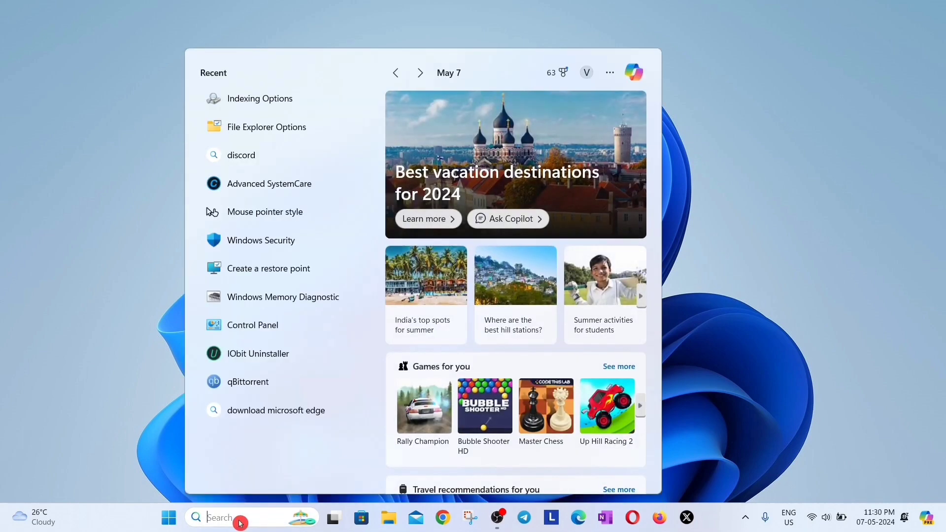
{"action": "type", "text": "file explorer"}
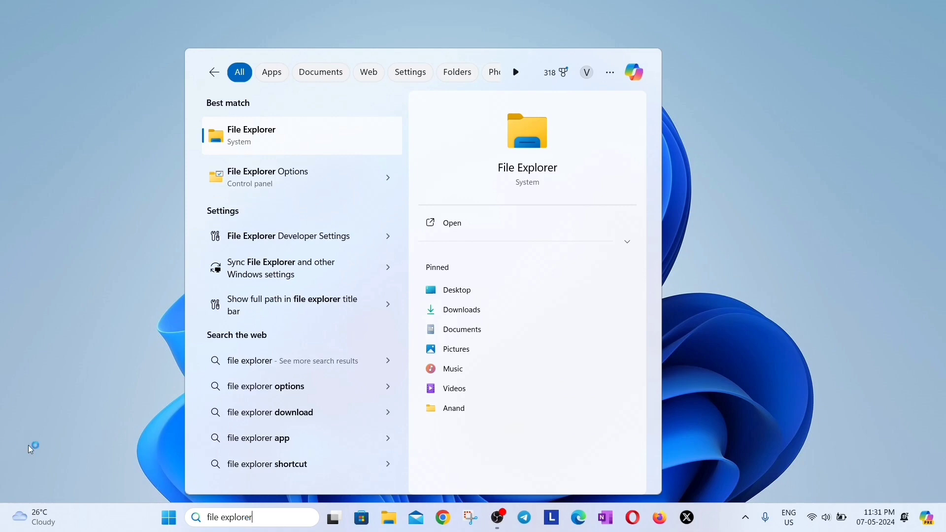
{"action": "left_click", "coordinate": [303, 177]}
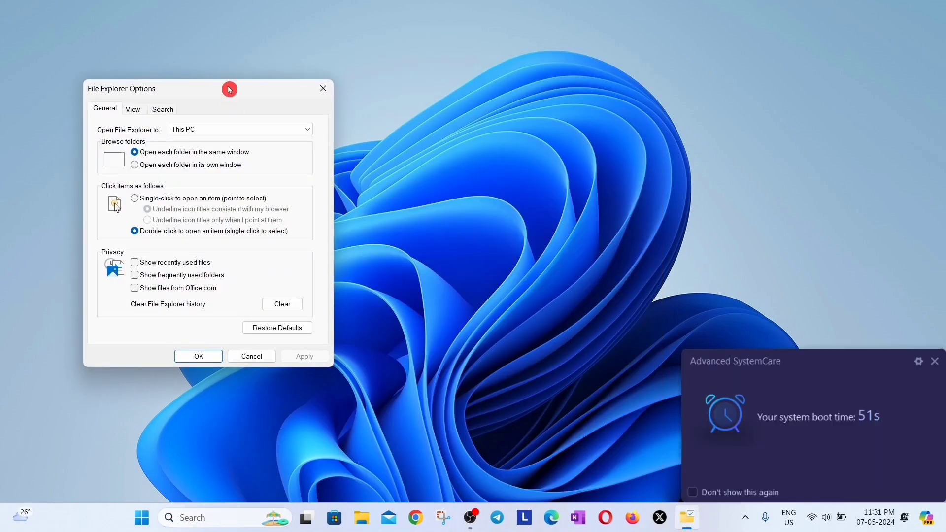
{"action": "left_click_drag", "start_coordinate": [230, 90], "coordinate": [433, 110]}
{"action": "left_click", "coordinate": [935, 363]}
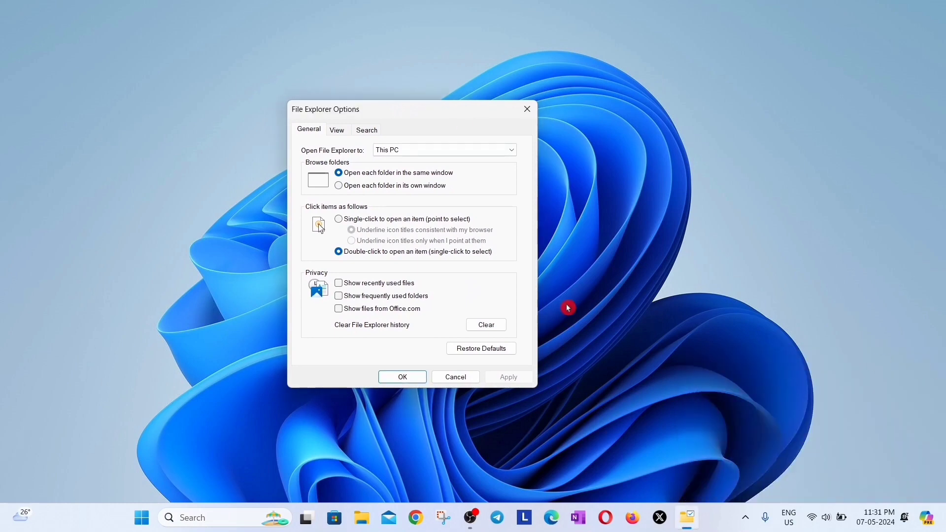
Clear the File Explorer history and confirm the File Explorer Options dialog
{"action": "left_click", "coordinate": [484, 323]}
{"action": "left_click", "coordinate": [497, 327]}
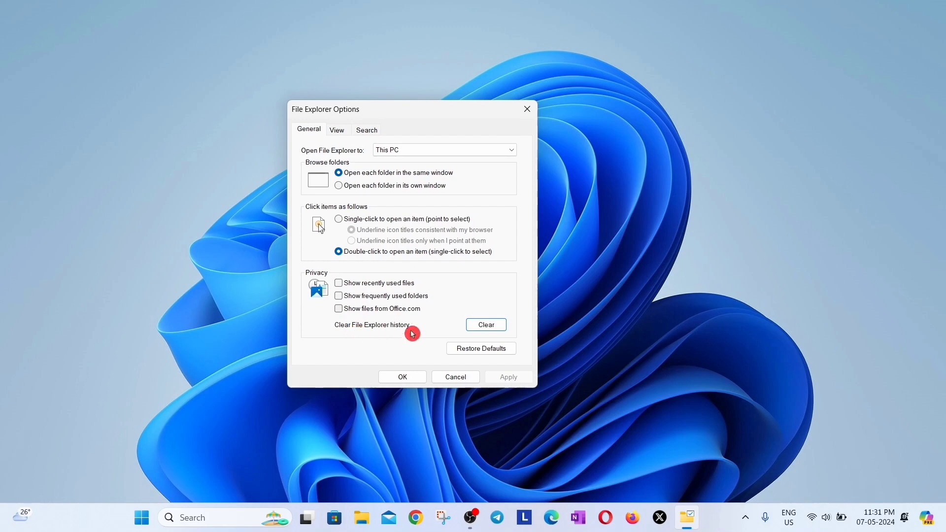
{"action": "left_click", "coordinate": [412, 377]}
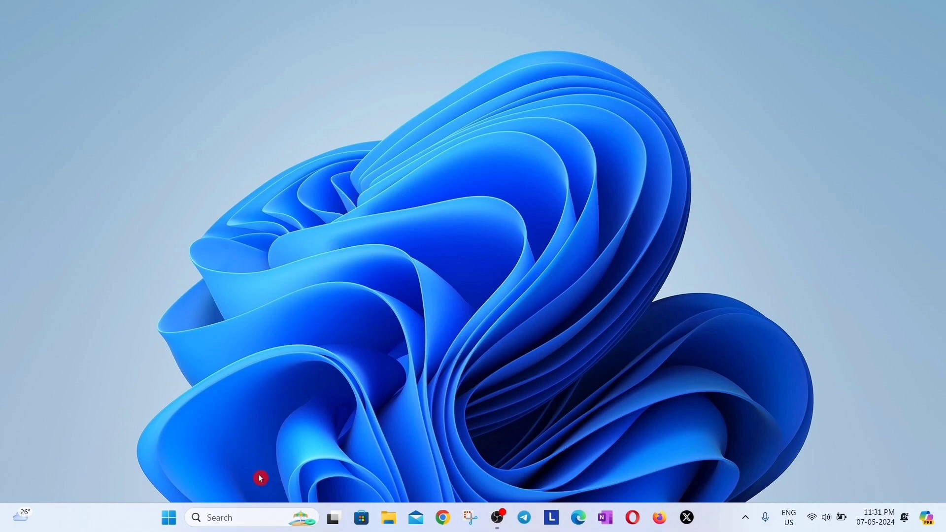
Restart the Windows Explorer process in Task Manager, then close Task Manager
{"action": "right_click", "coordinate": [167, 517]}
{"action": "left_click", "coordinate": [182, 360]}
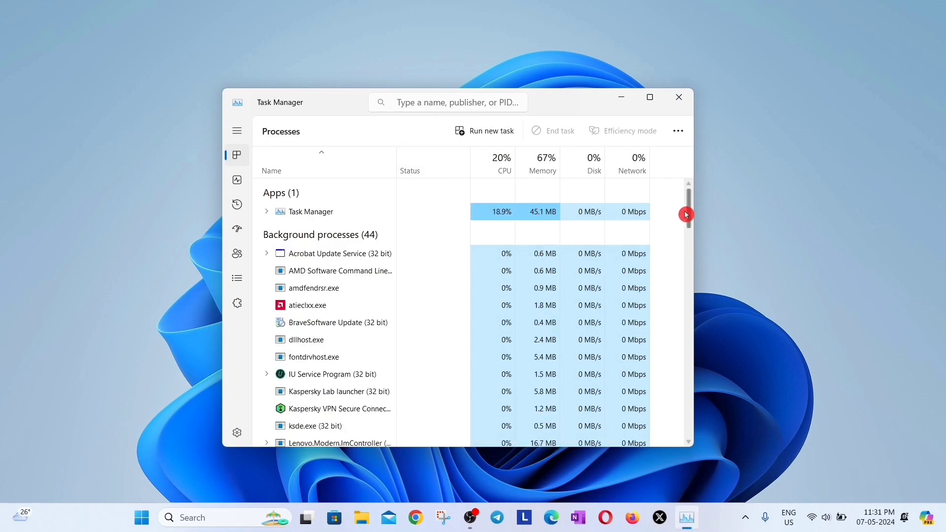
{"action": "left_click_drag", "start_coordinate": [684, 214], "coordinate": [686, 421]}
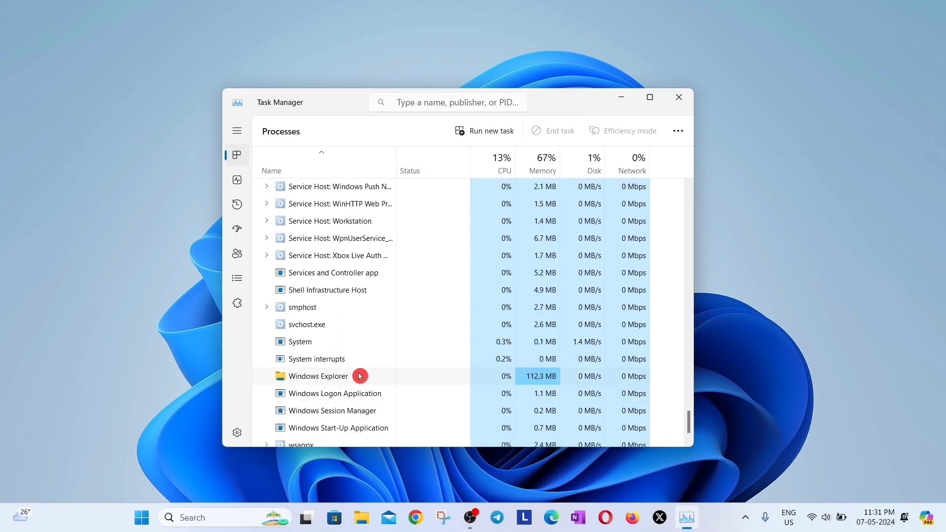
{"action": "right_click", "coordinate": [360, 376]}
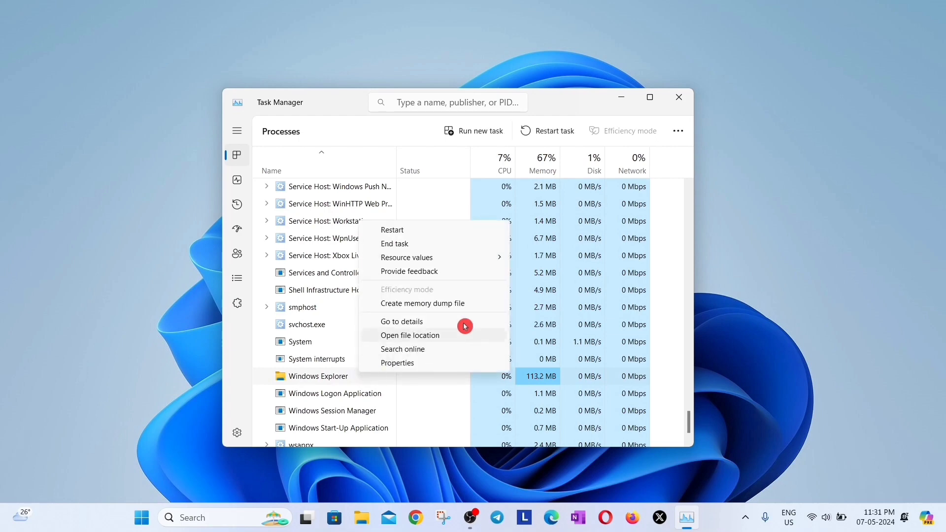
{"action": "left_click", "coordinate": [439, 230]}
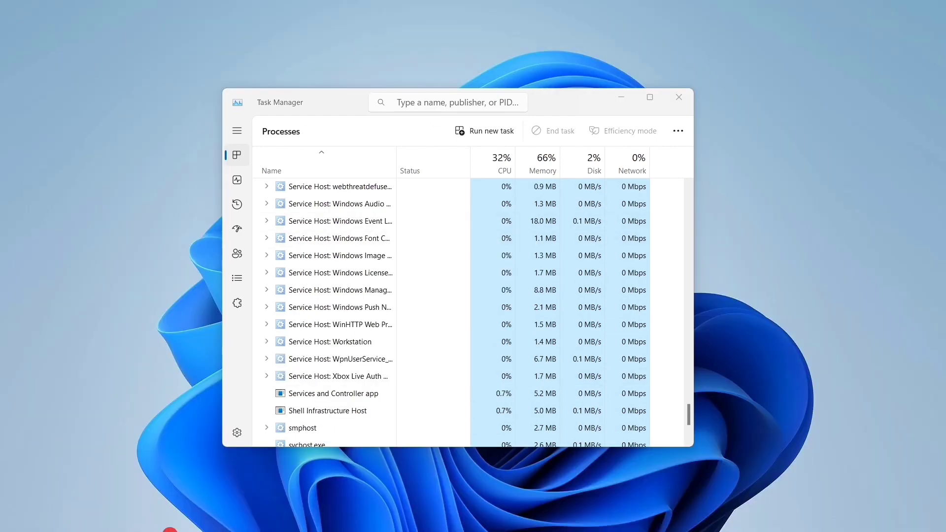
{"action": "scroll", "coordinate": [583, 252], "scroll_direction": "down", "scroll_amount": 2}
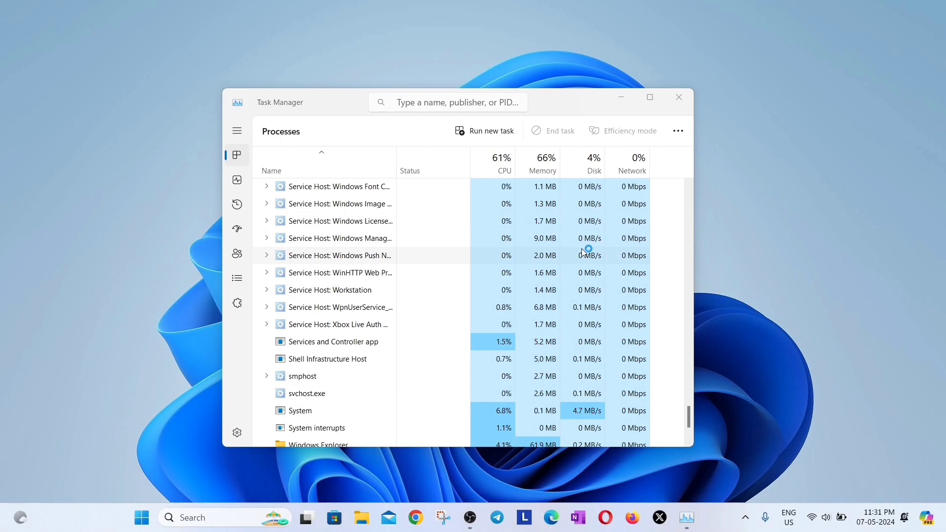
{"action": "scroll", "coordinate": [583, 253], "scroll_direction": "up", "scroll_amount": 1}
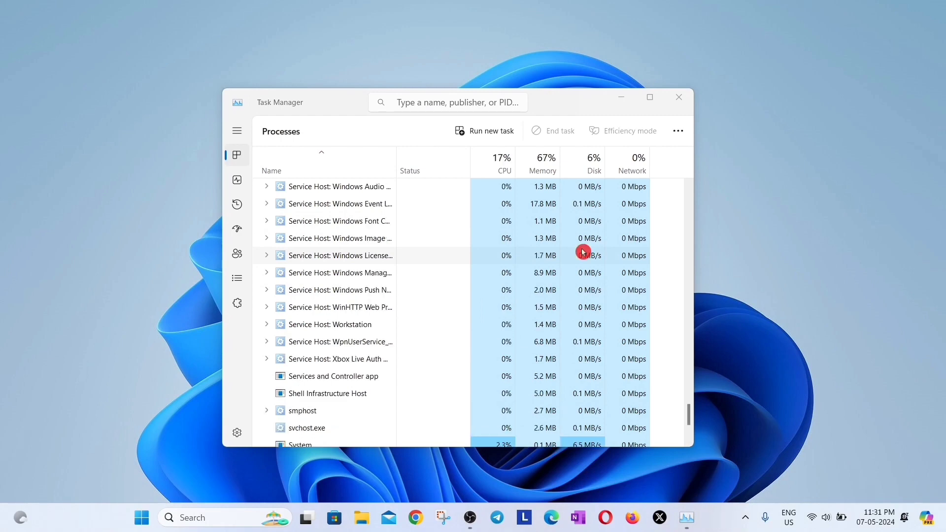
{"action": "scroll", "coordinate": [583, 252], "scroll_direction": "down", "scroll_amount": 2}
{"action": "scroll", "coordinate": [583, 252], "scroll_direction": "down", "scroll_amount": 1}
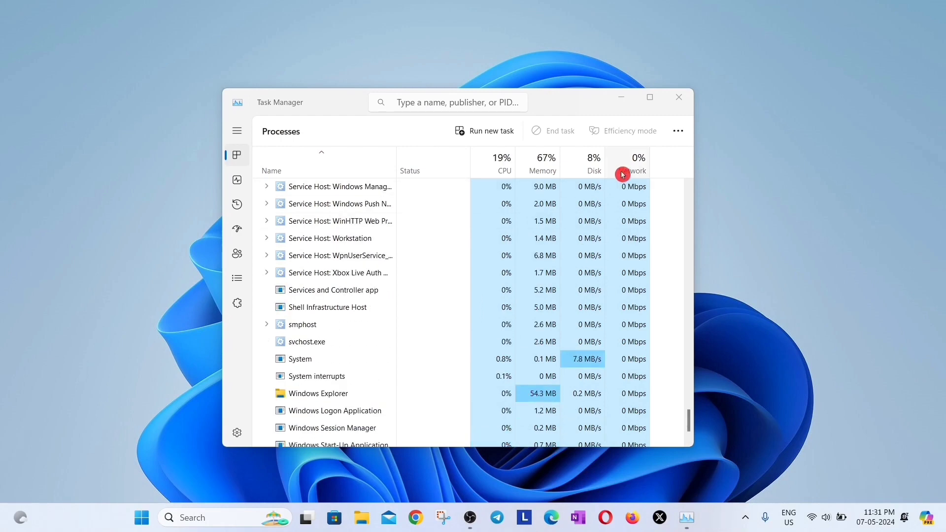
{"action": "left_click", "coordinate": [678, 102]}
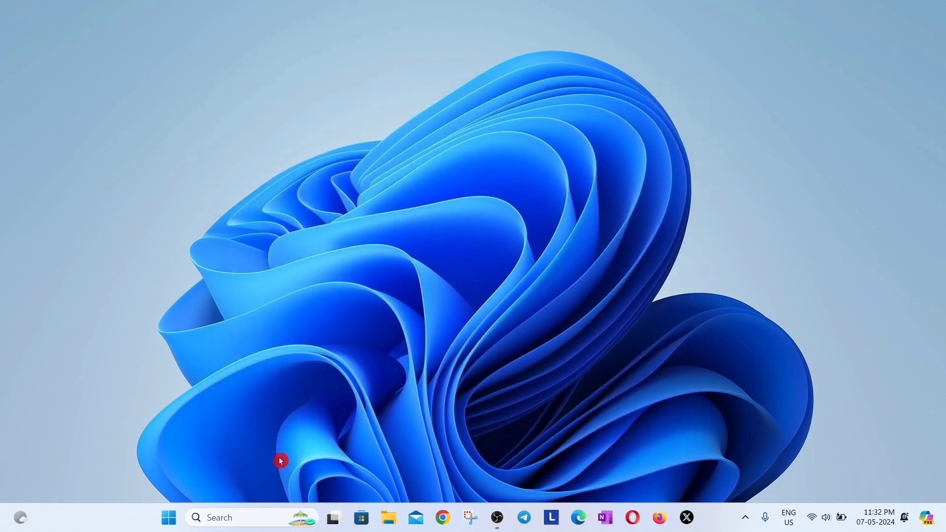
Open the display settings from the desktop and view the available display resolutions without changing the selection
{"action": "right_click", "coordinate": [380, 127]}
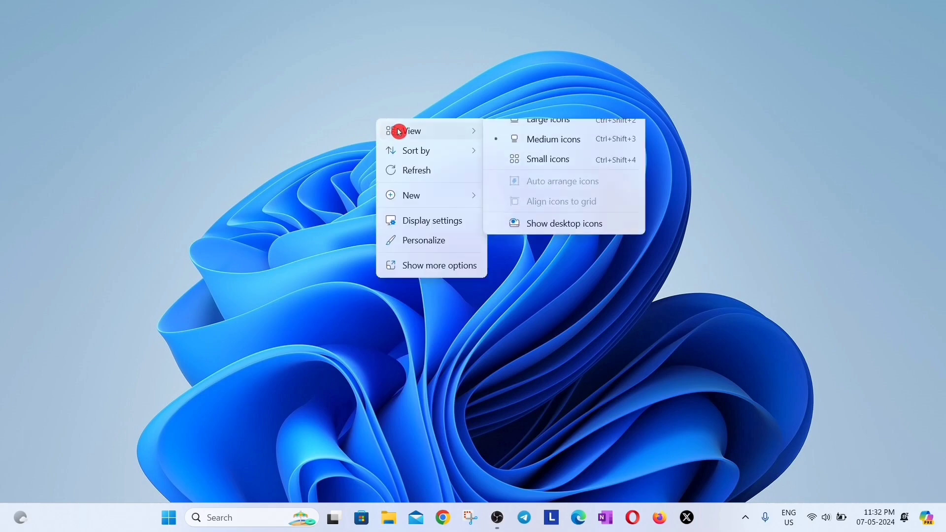
{"action": "left_click", "coordinate": [459, 224]}
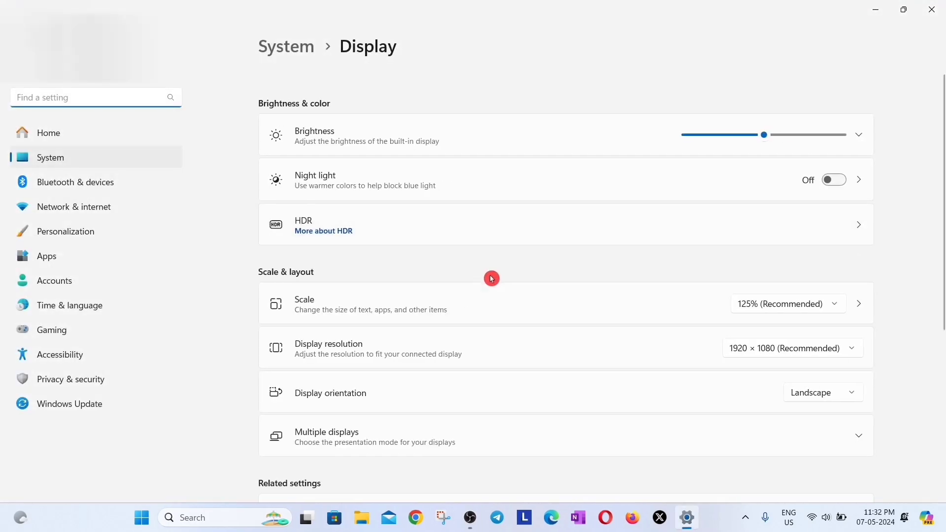
{"action": "scroll", "coordinate": [395, 355], "scroll_direction": "down", "scroll_amount": 1}
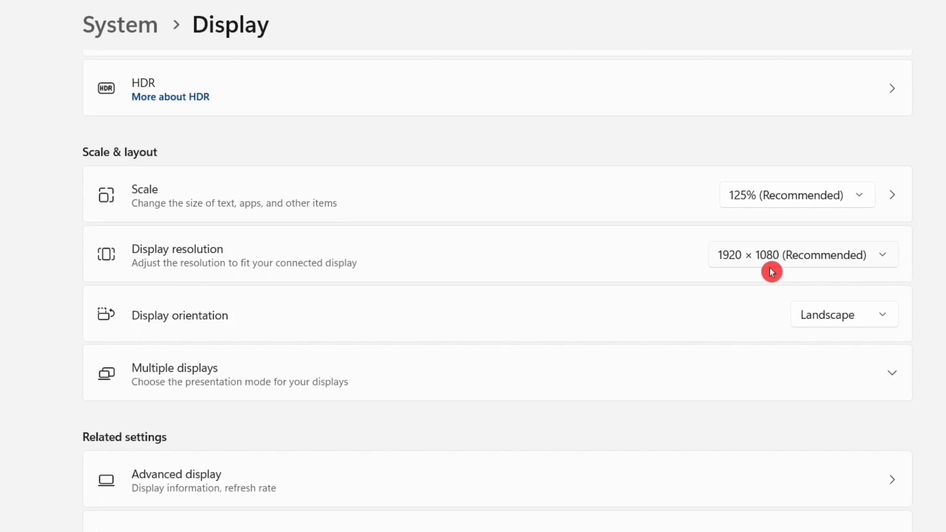
{"action": "left_click", "coordinate": [885, 256]}
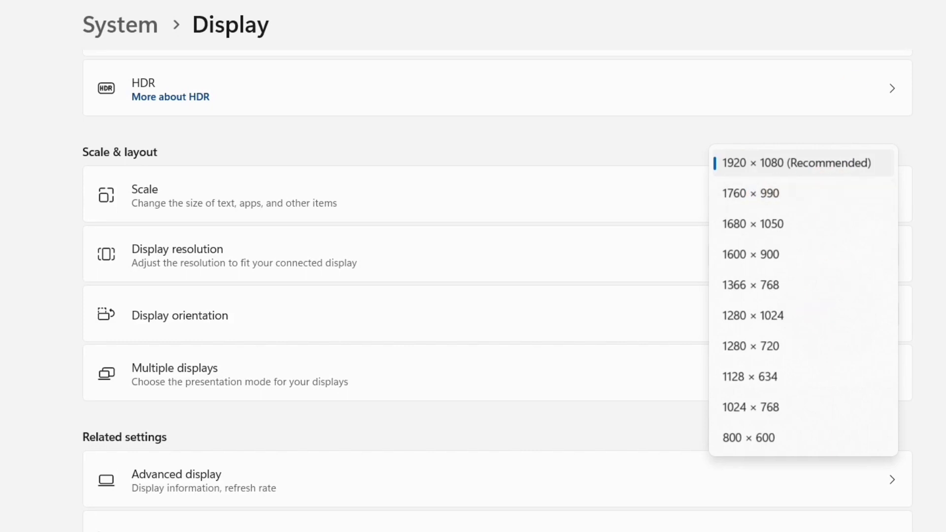
{"action": "key", "text": "Escape"}
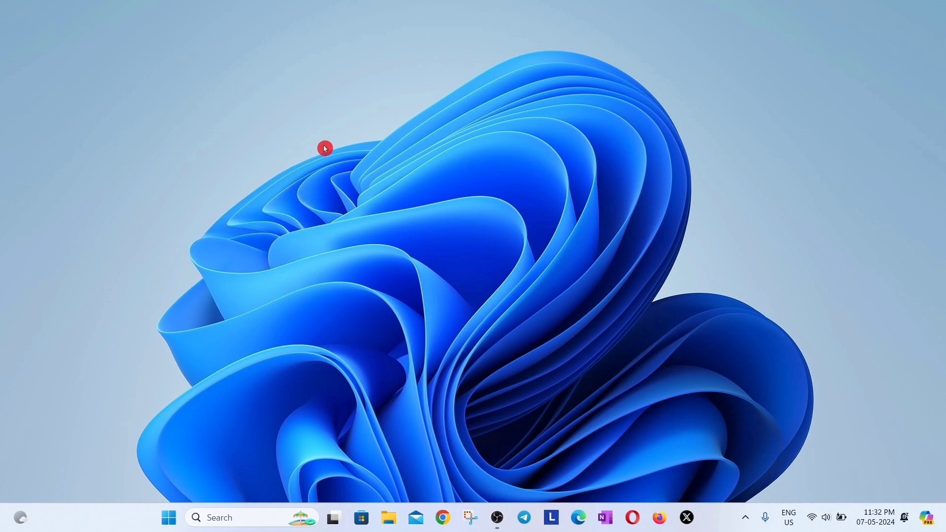
Search Windows for "index", open Indexing Options and rebuild the search index from its advanced options
{"action": "left_click", "coordinate": [238, 521]}
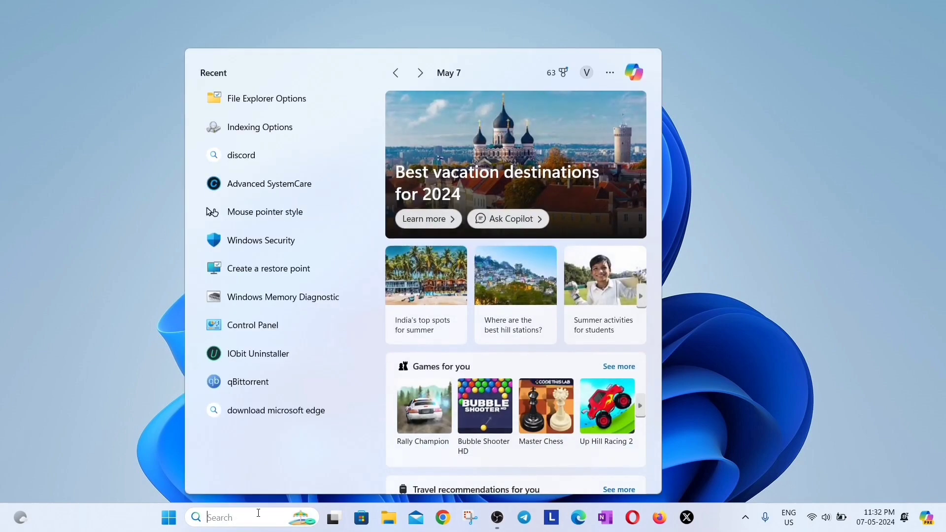
{"action": "type", "text": "index"}
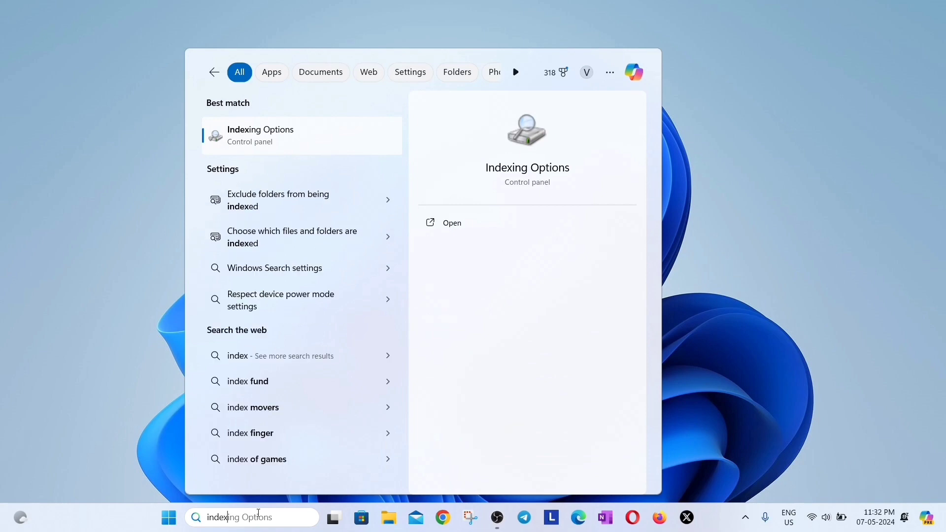
{"action": "left_click", "coordinate": [334, 136]}
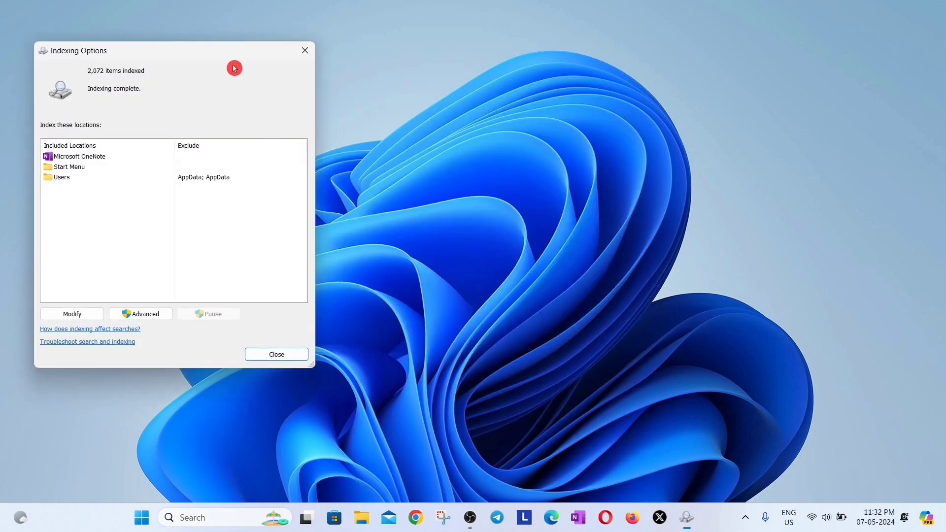
{"action": "left_click_drag", "start_coordinate": [232, 61], "coordinate": [460, 95]}
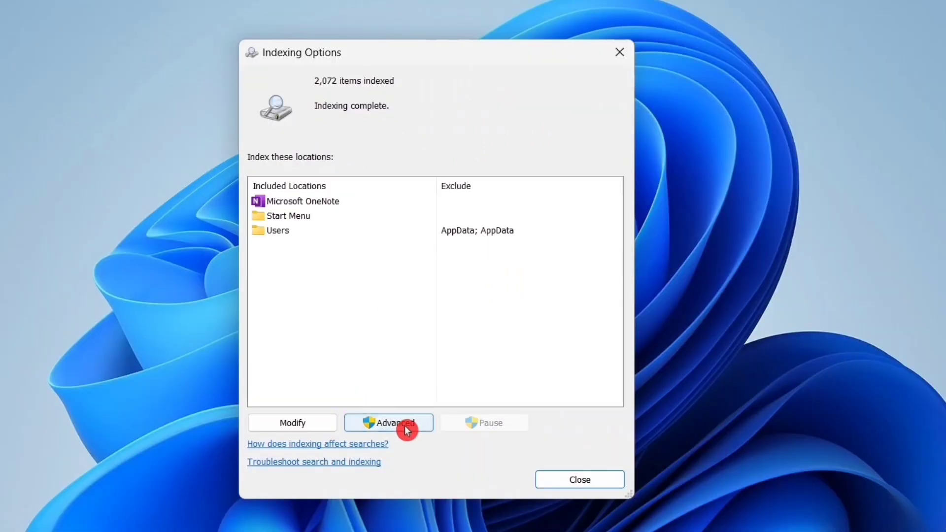
{"action": "left_click", "coordinate": [402, 357]}
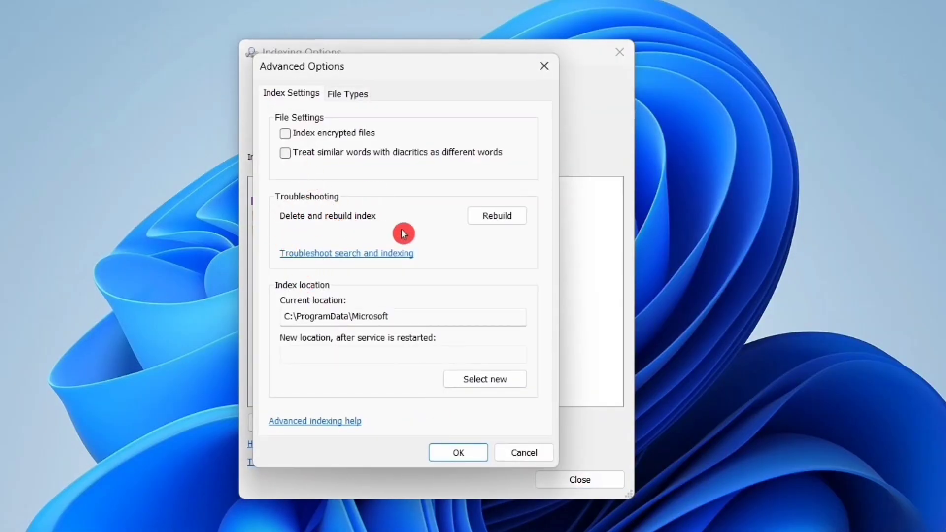
{"action": "left_click", "coordinate": [512, 221]}
{"action": "left_click", "coordinate": [561, 344]}
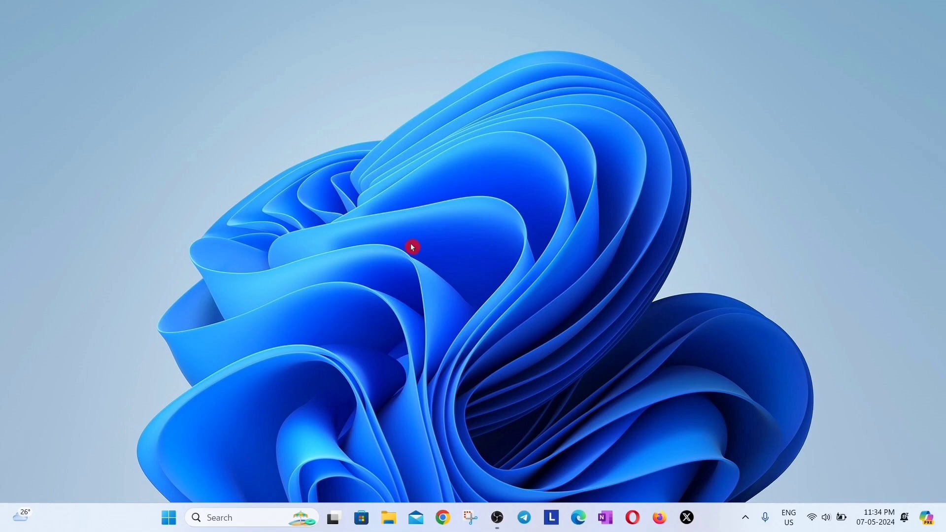
Open the %temp% folder through the Run dialog, delete all of its contents and close the folder
{"action": "key", "text": "super+r"}
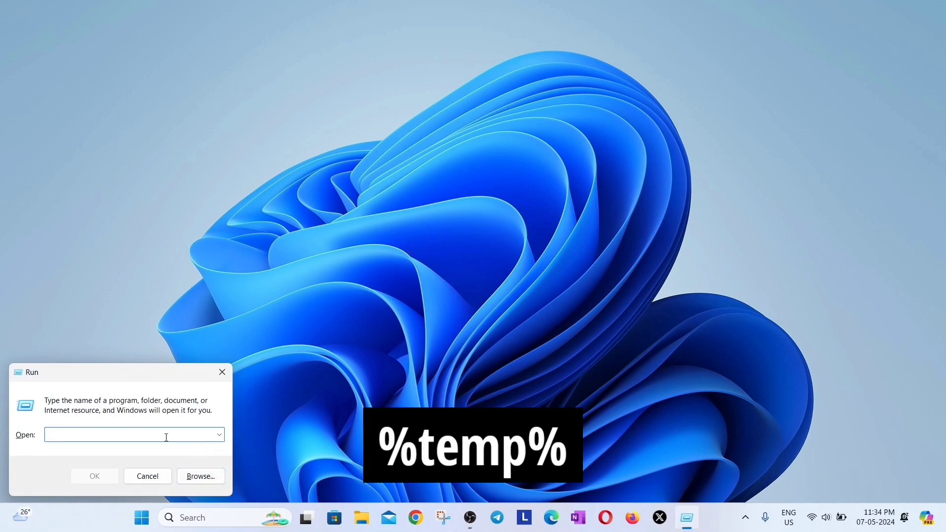
{"action": "type", "text": "%temp%"}
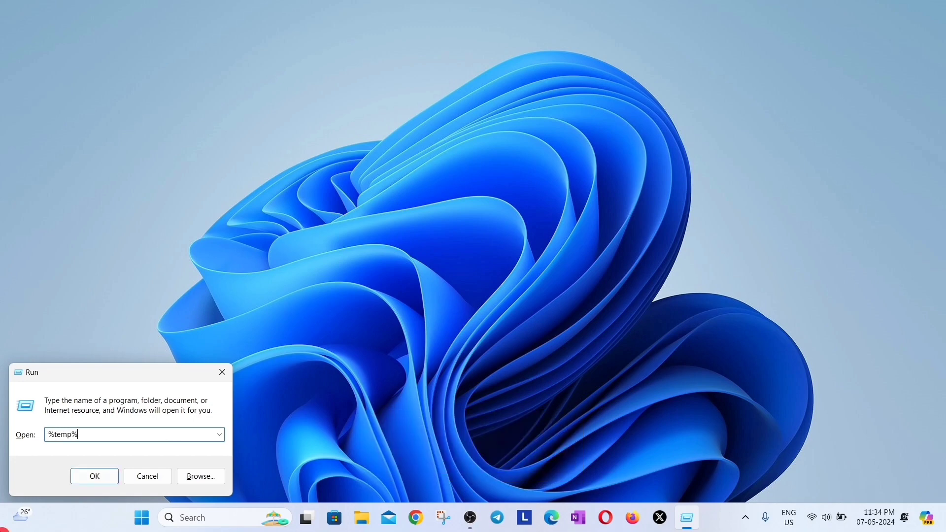
{"action": "left_click", "coordinate": [95, 476]}
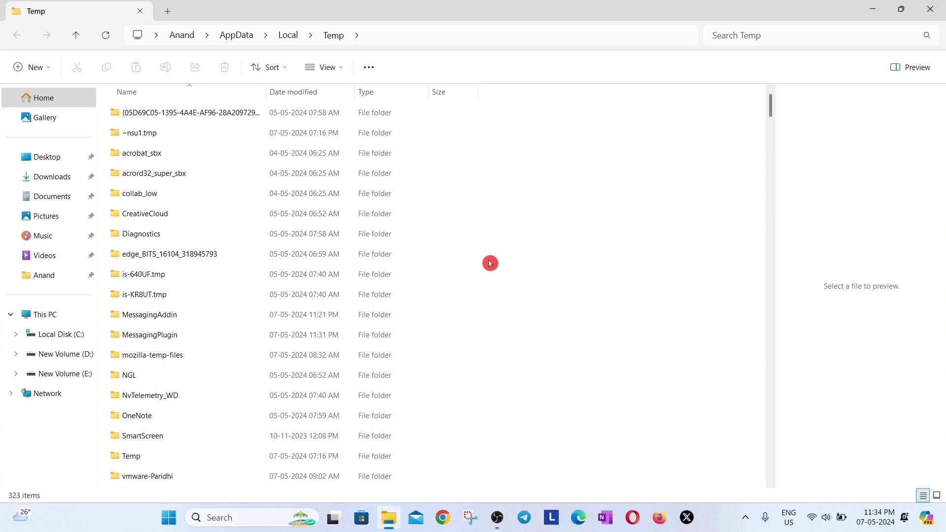
{"action": "key", "text": "ctrl+a"}
{"action": "key", "text": "Delete"}
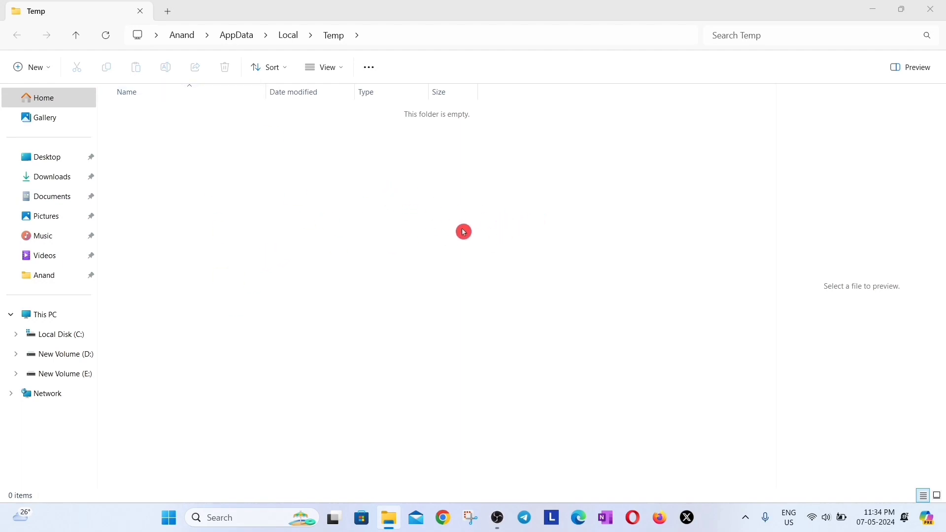
{"action": "left_click", "coordinate": [934, 11]}
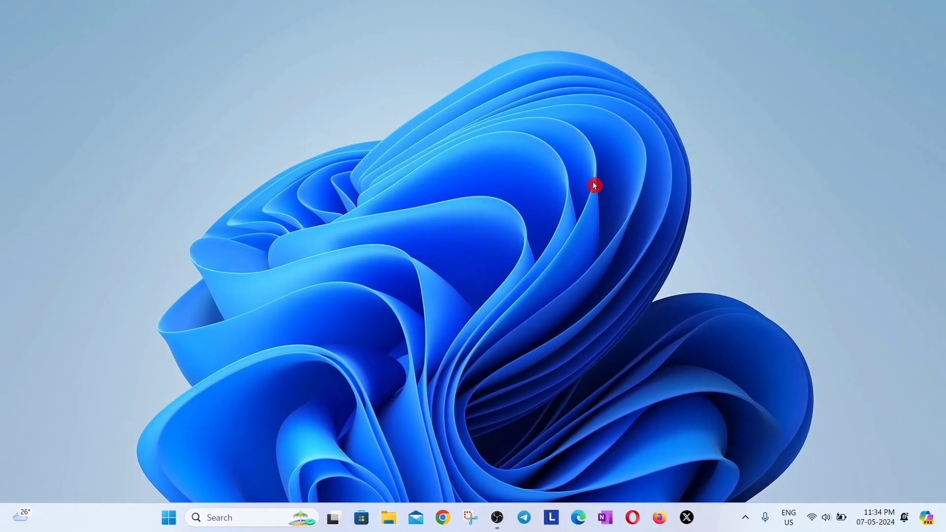
Refresh the desktop and check the free space on Local Disk (C:) under This PC, closing File Explorer when done
{"action": "right_click", "coordinate": [397, 110]}
{"action": "left_click", "coordinate": [445, 164]}
{"action": "key", "text": "super+e"}
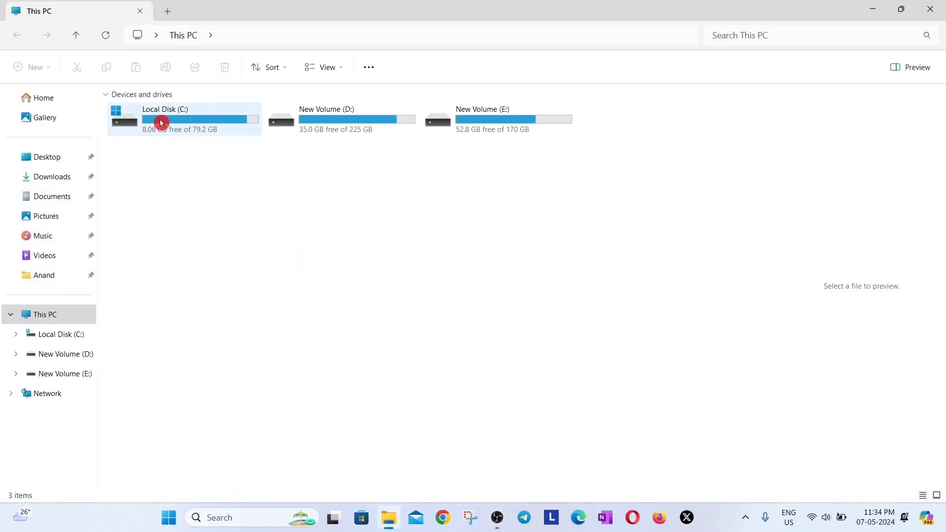
{"action": "mouse_move", "coordinate": [226, 124]}
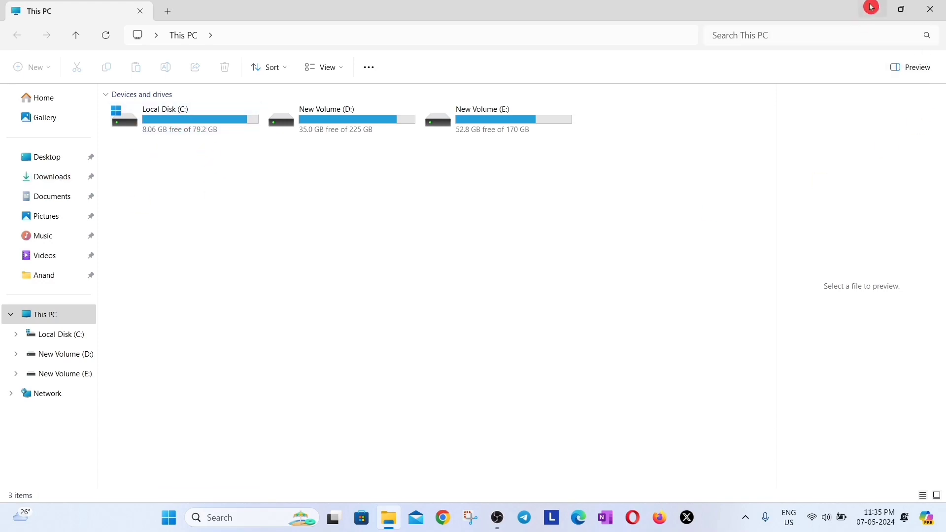
{"action": "left_click", "coordinate": [930, 9]}
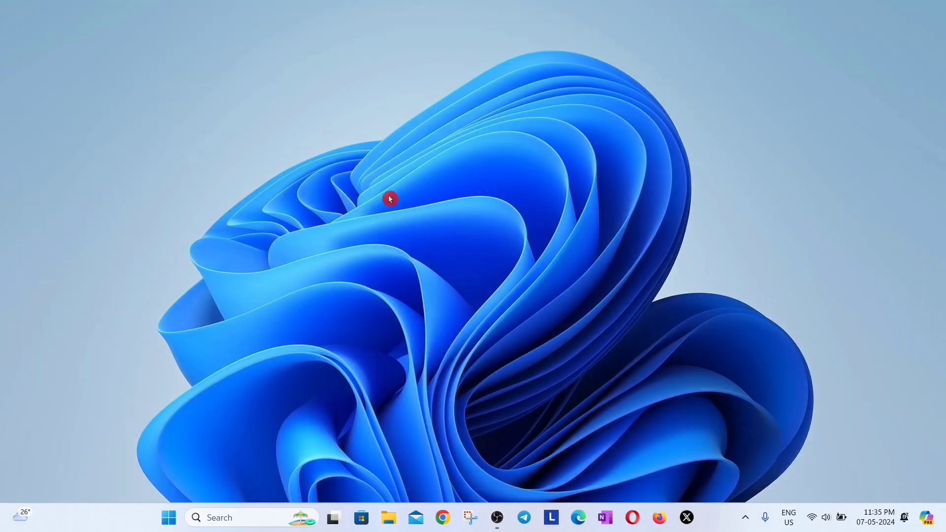
Open the Windows Update page in Settings to check the update status, closing Settings when done
{"action": "left_click", "coordinate": [171, 522]}
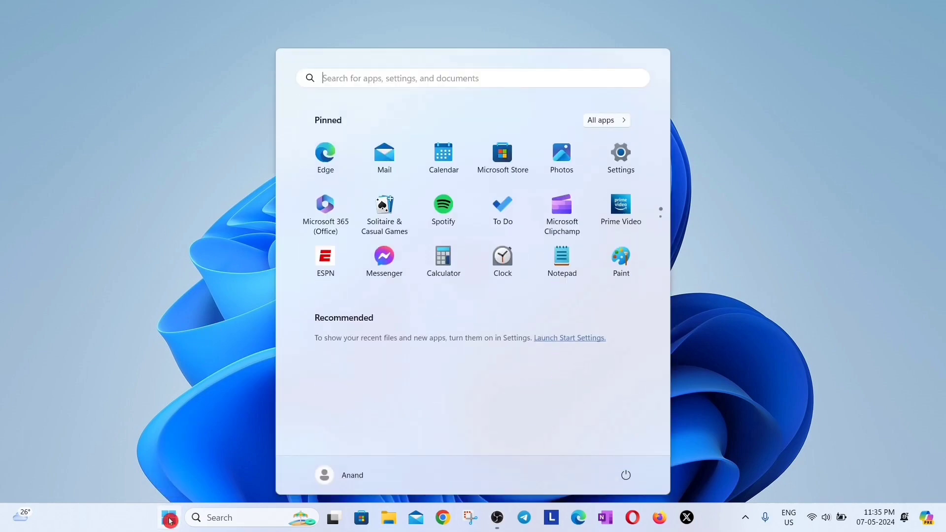
{"action": "left_click", "coordinate": [623, 150]}
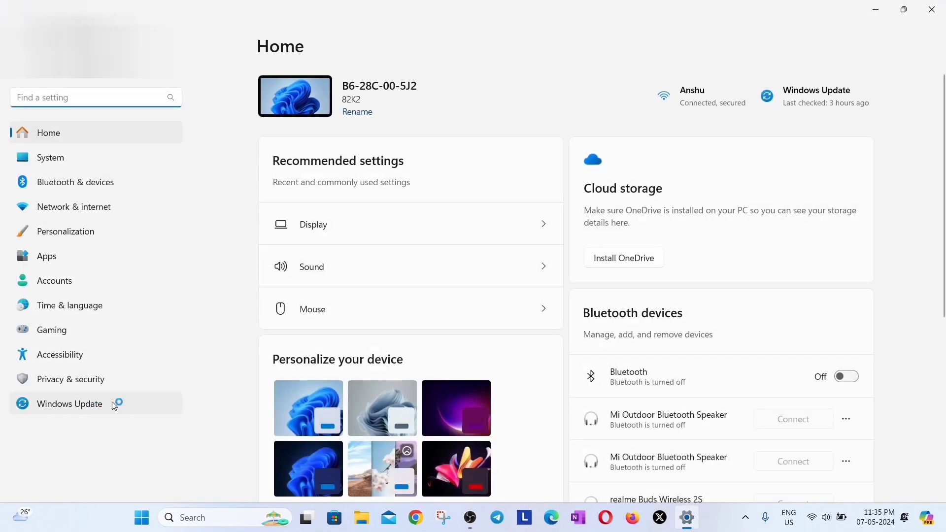
{"action": "left_click", "coordinate": [119, 401]}
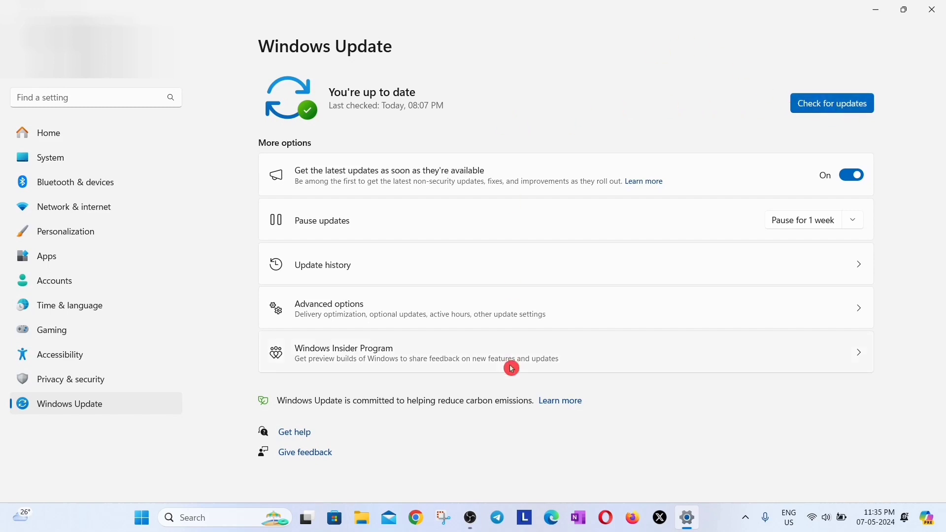
{"action": "left_click", "coordinate": [929, 14]}
Refresh the Windows desktop twice
{"action": "right_click", "coordinate": [478, 84]}
{"action": "left_click", "coordinate": [529, 144]}
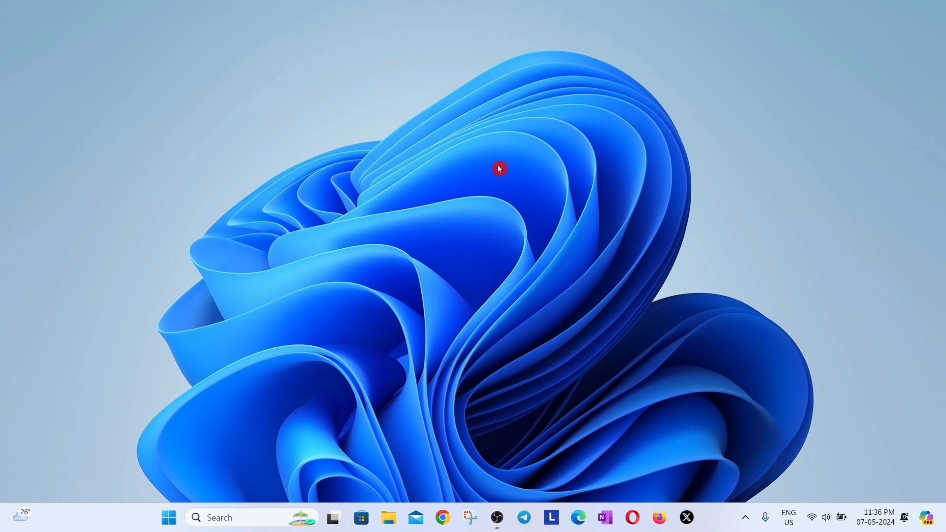
{"action": "right_click", "coordinate": [340, 158]}
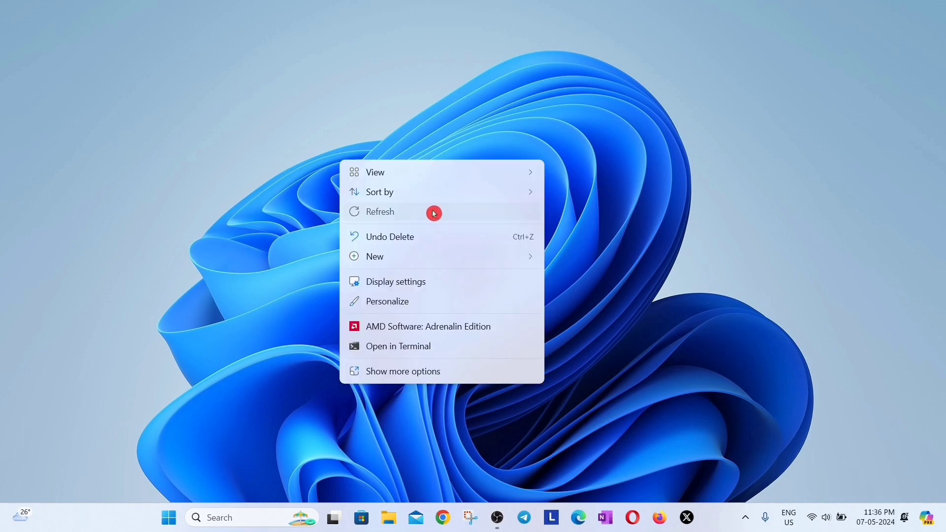
{"action": "left_click", "coordinate": [433, 211]}
Search Windows for "cmd", run Command Prompt as administrator and move its window nearer the middle of the desktop
{"action": "left_click", "coordinate": [230, 517]}
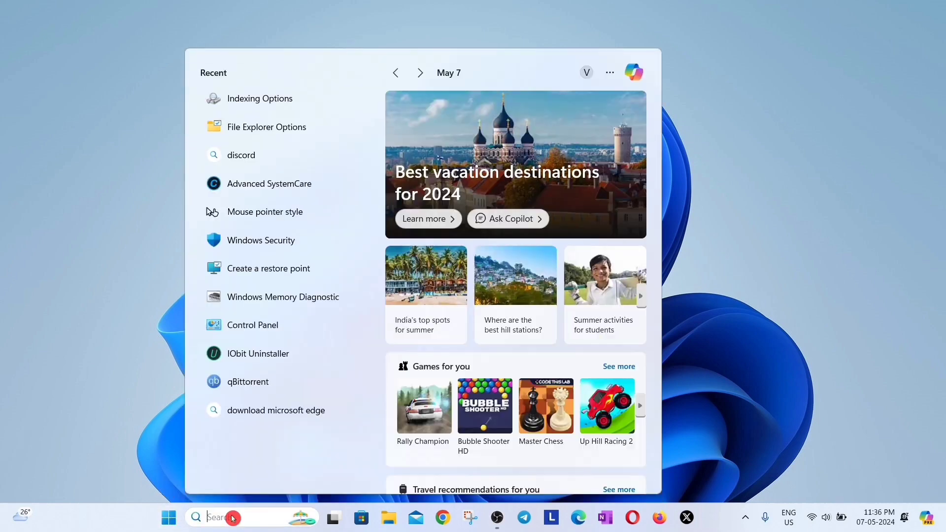
{"action": "type", "text": "cmd"}
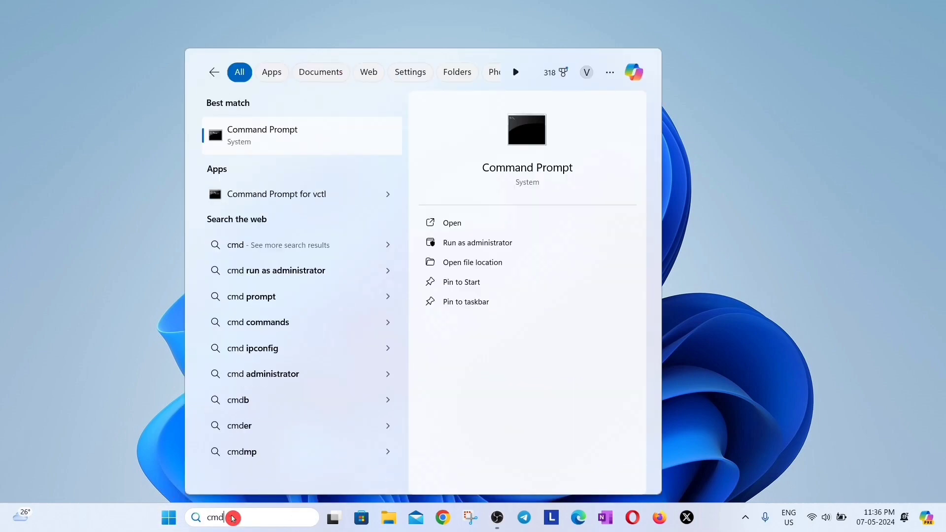
{"action": "left_click", "coordinate": [536, 245]}
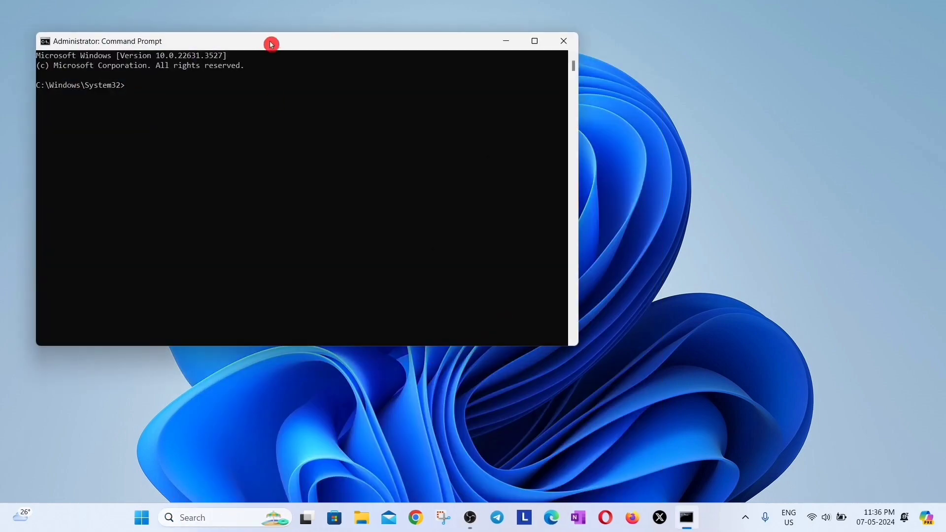
{"action": "left_click_drag", "start_coordinate": [271, 43], "coordinate": [404, 82]}
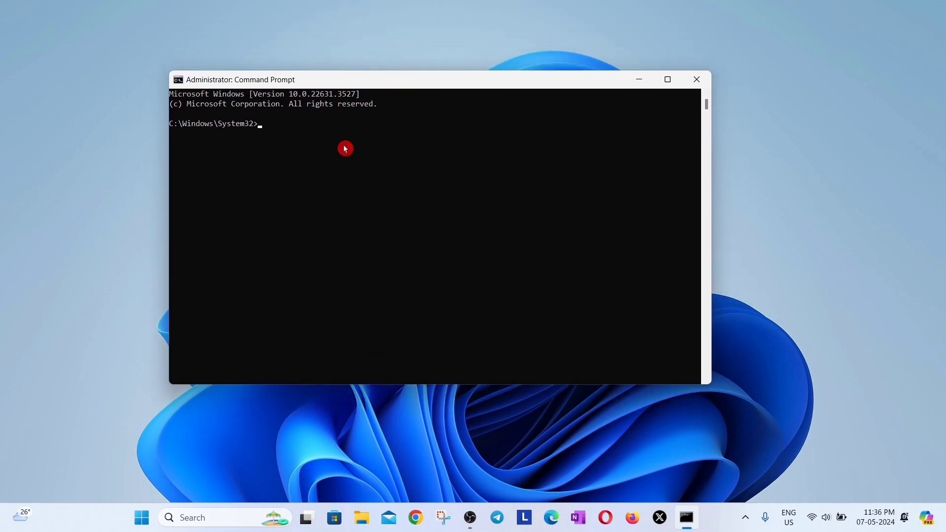
Run the system file scan with "sfc /scannow" and close Command Prompt once the scan has finished
{"action": "type", "text": "sfc "}
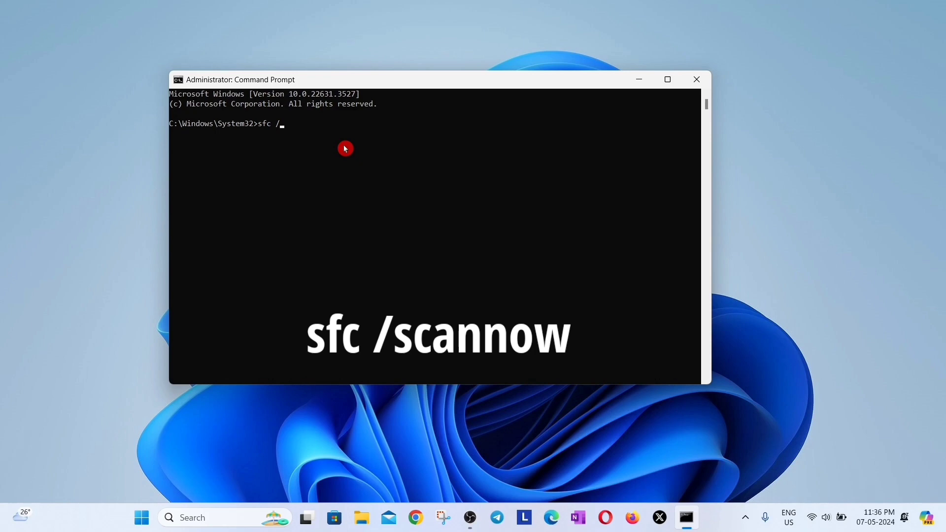
{"action": "type", "text": "/scannow"}
{"action": "key", "text": "Return"}
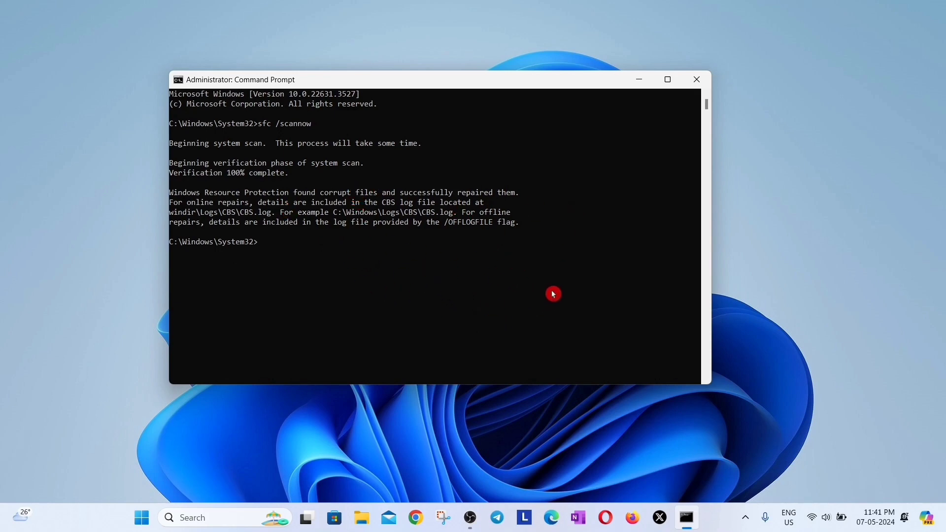
{"action": "left_click", "coordinate": [696, 79]}
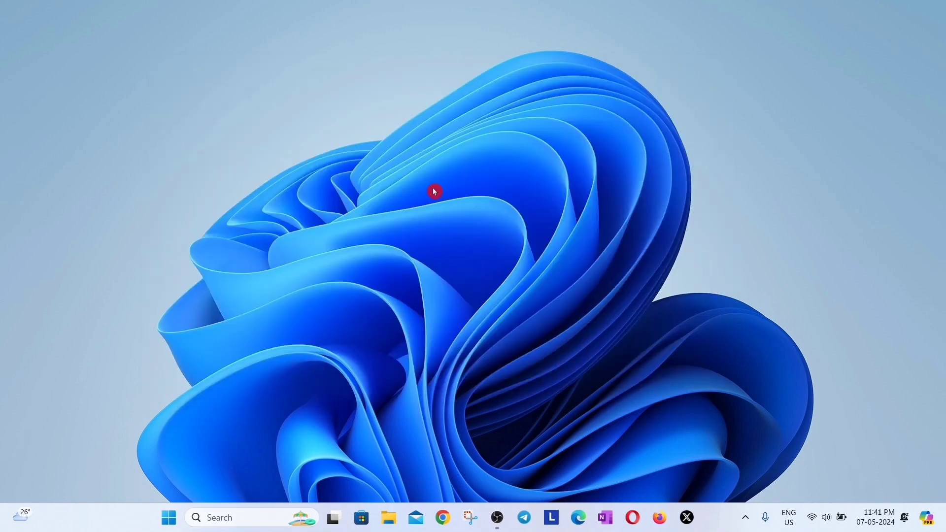